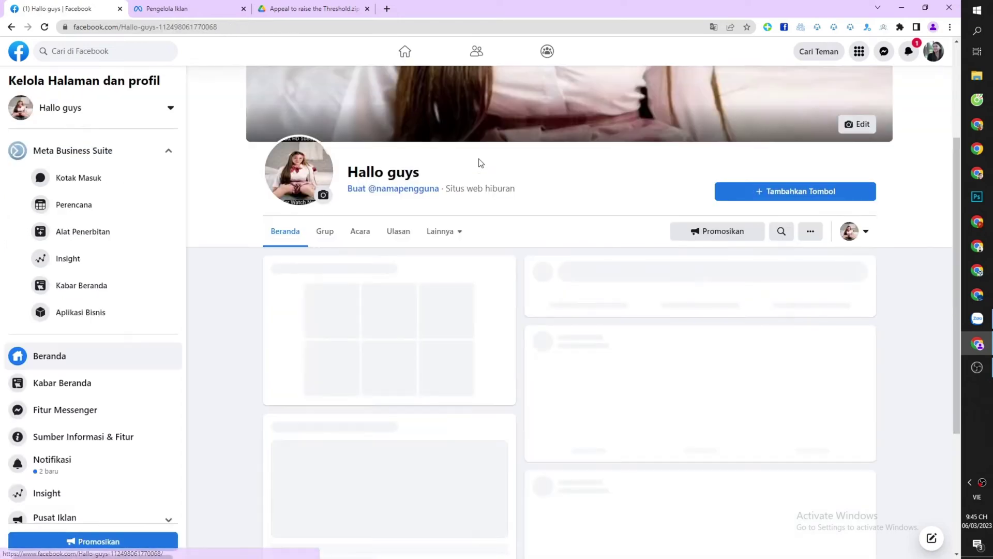
pyautogui.scroll(-2, 478, 165)
pyautogui.scroll(-2, 478, 165)
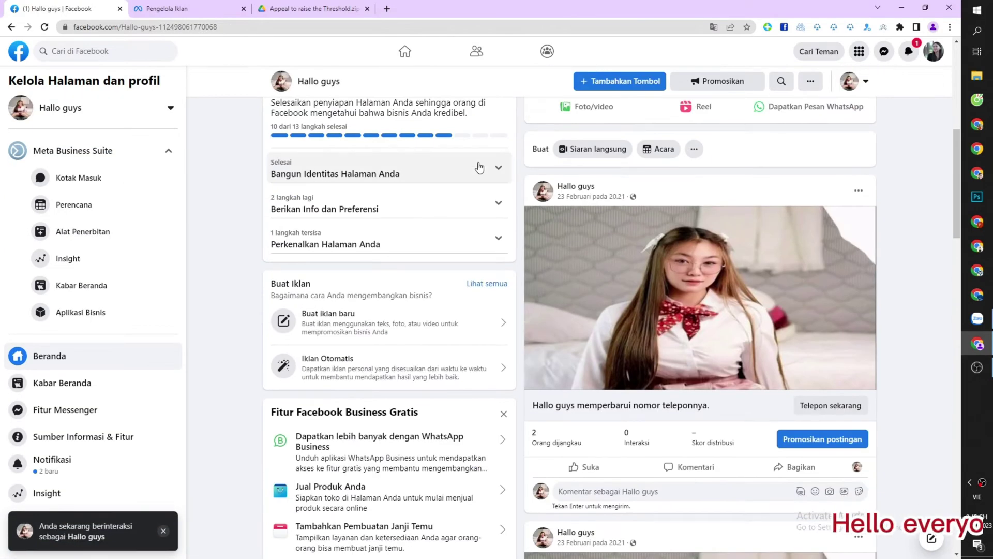
pyautogui.scroll(4, 480, 167)
# Reload the ad account's payment settings and examine its payment threshold and monthly billing date.
pyautogui.click(167, 9)
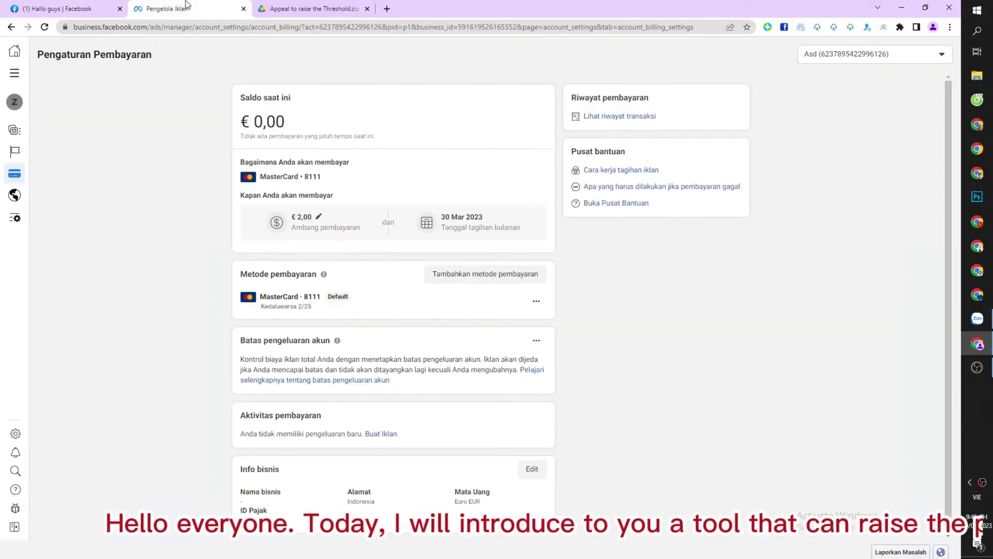
pyautogui.click(44, 27)
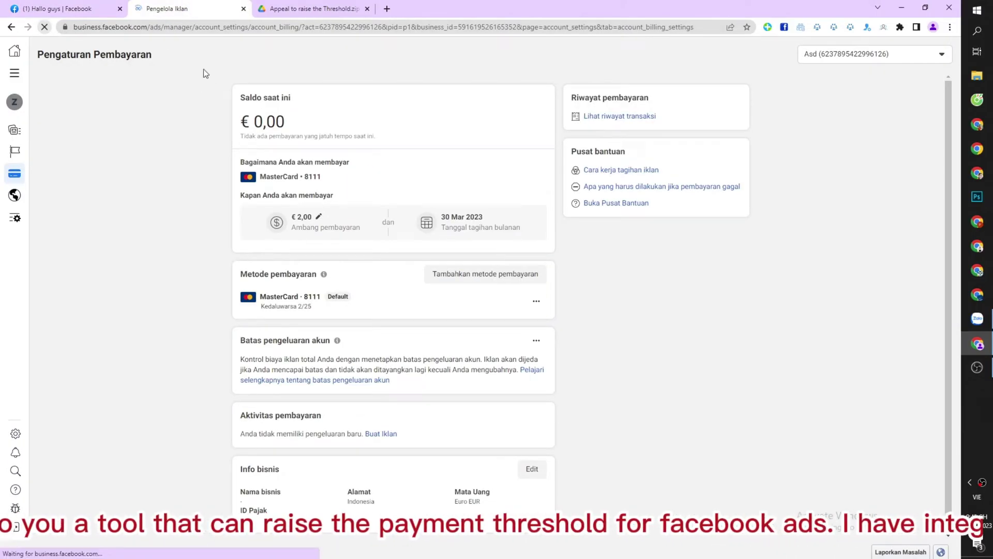
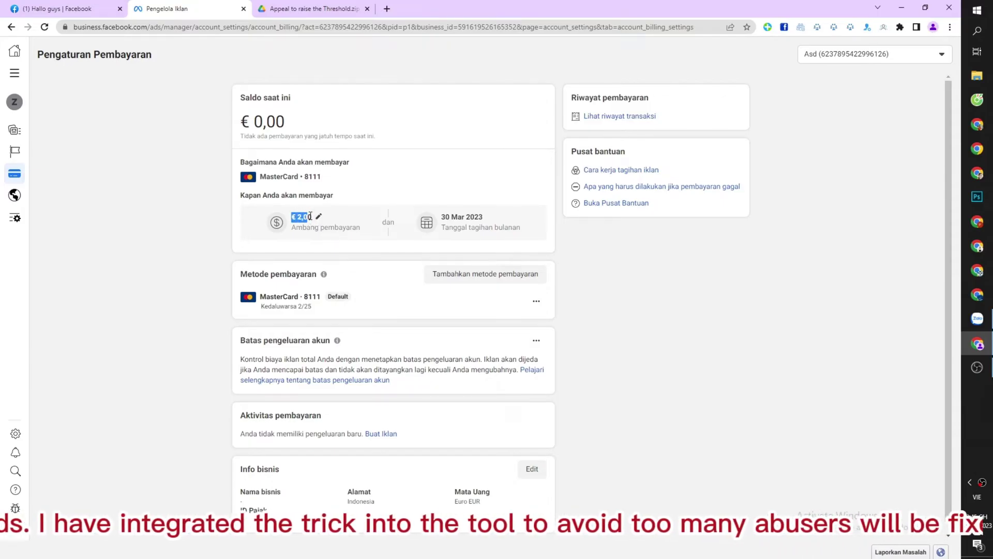
pyautogui.click(402, 187)
pyautogui.moveTo(292, 217); pyautogui.dragTo(312, 216)
pyautogui.click(328, 178)
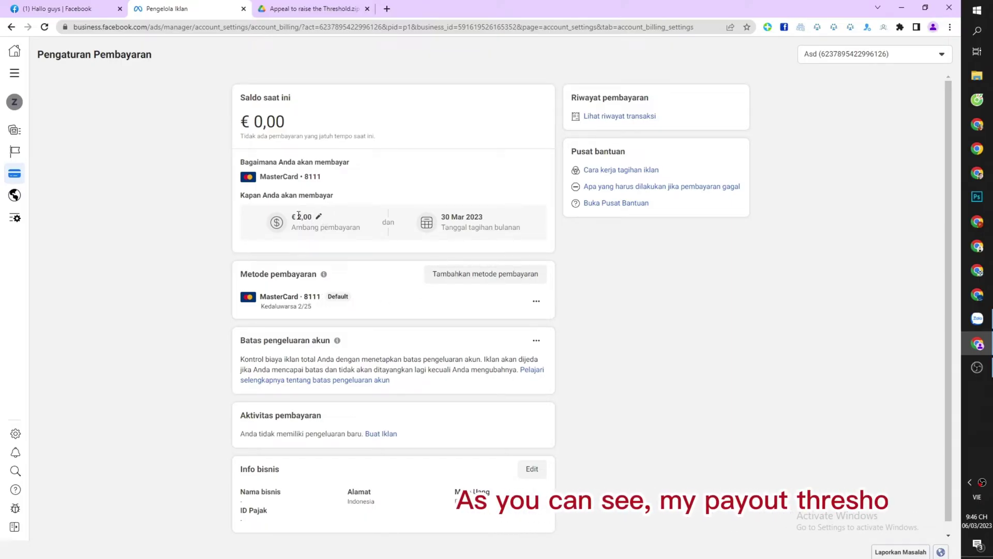
pyautogui.click(429, 189)
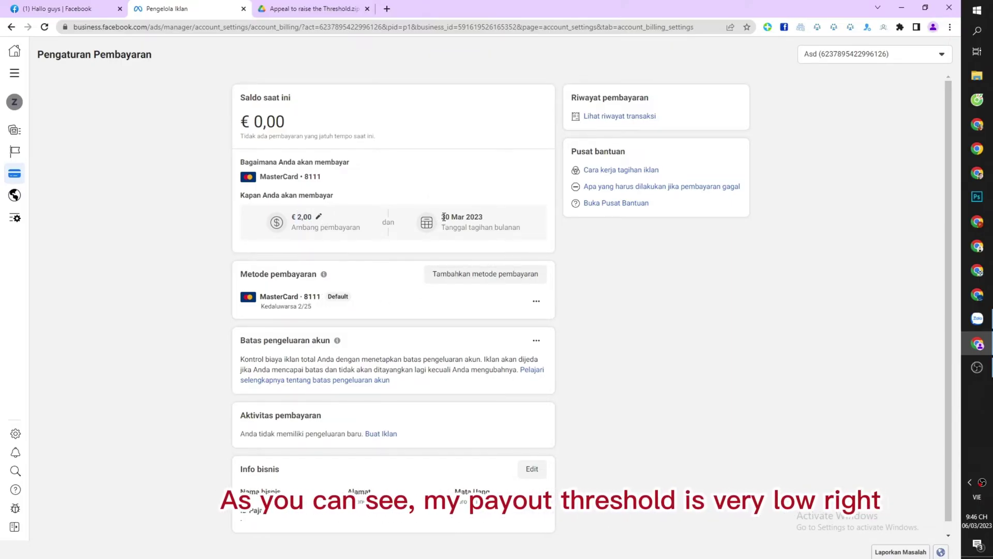
pyautogui.moveTo(442, 217); pyautogui.dragTo(500, 215)
pyautogui.click(691, 322)
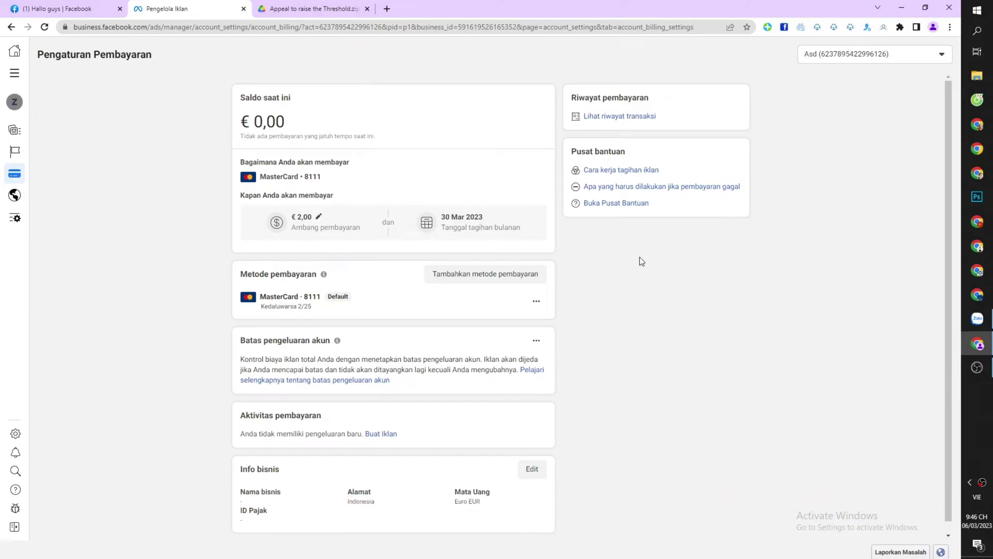
# Download Appeal to raise the Threshold.zip from the open Google Drive page.
pyautogui.click(317, 11)
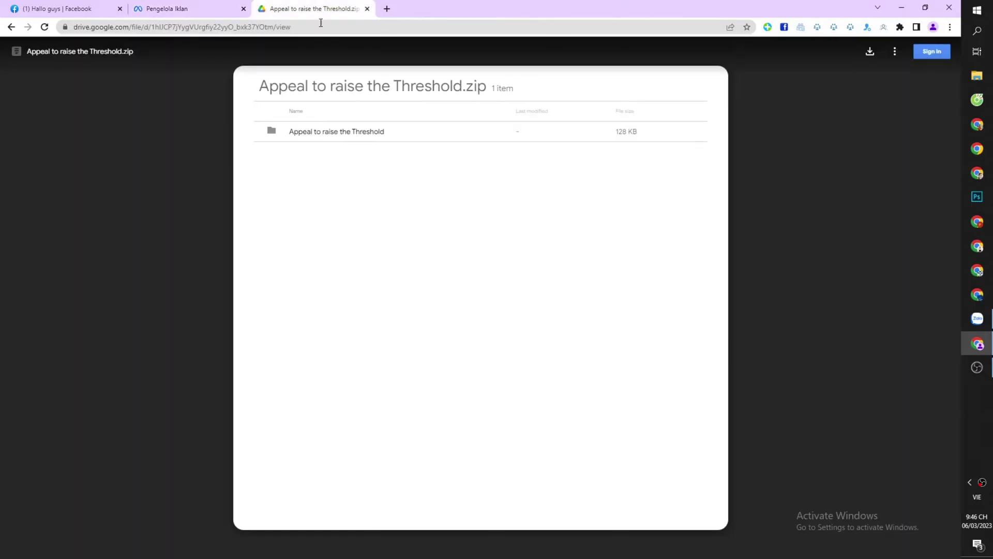
pyautogui.moveTo(322, 87); pyautogui.dragTo(492, 84)
pyautogui.click(554, 91)
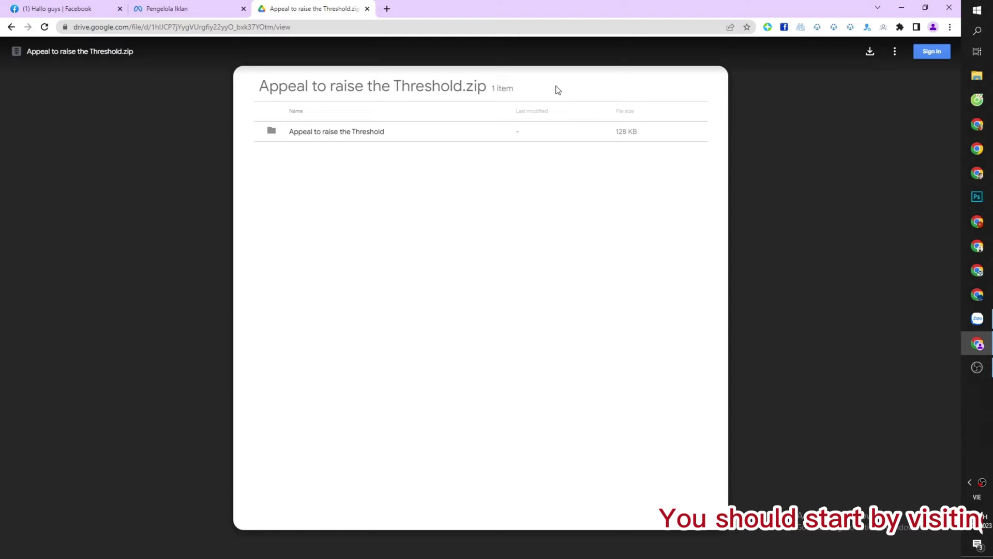
pyautogui.moveTo(263, 87); pyautogui.dragTo(517, 88)
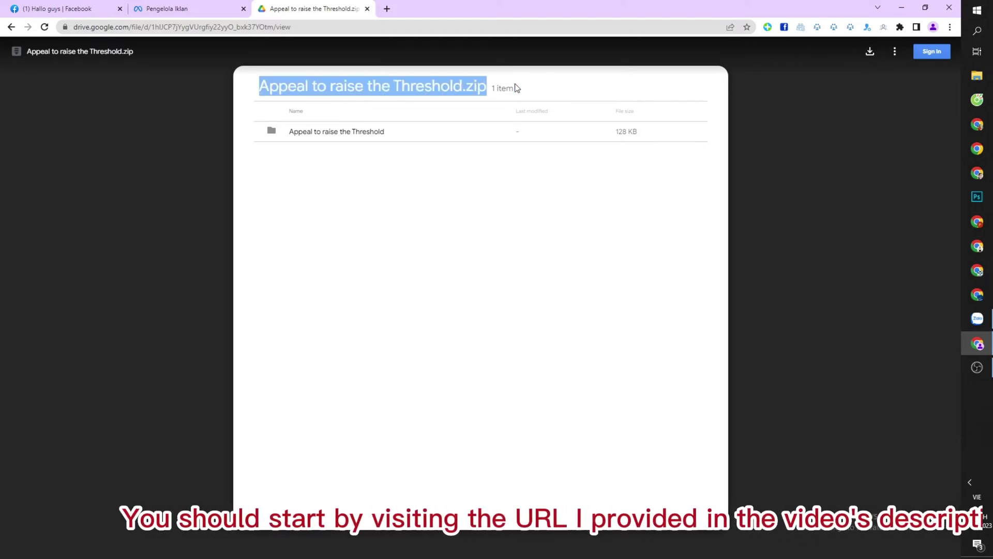
pyautogui.click(545, 86)
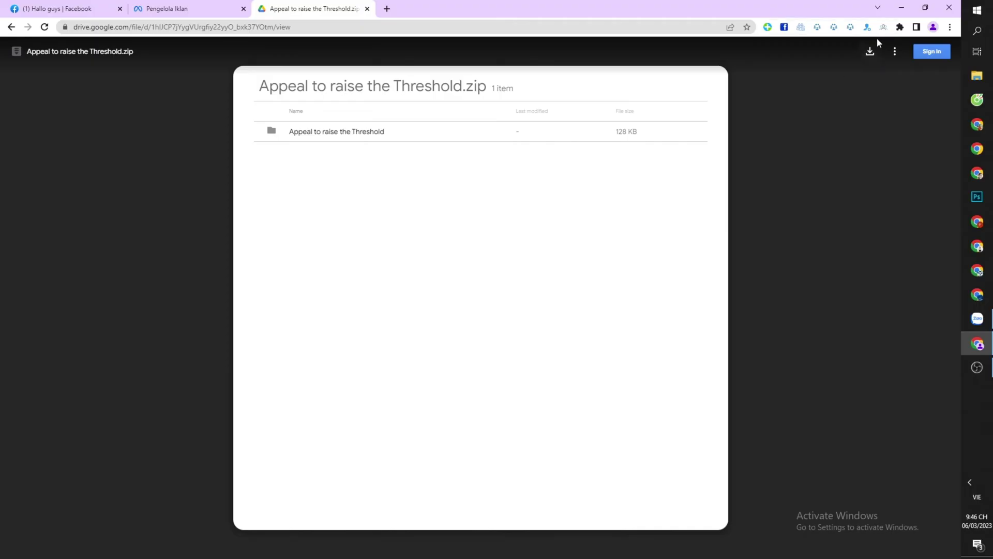
pyautogui.click(870, 52)
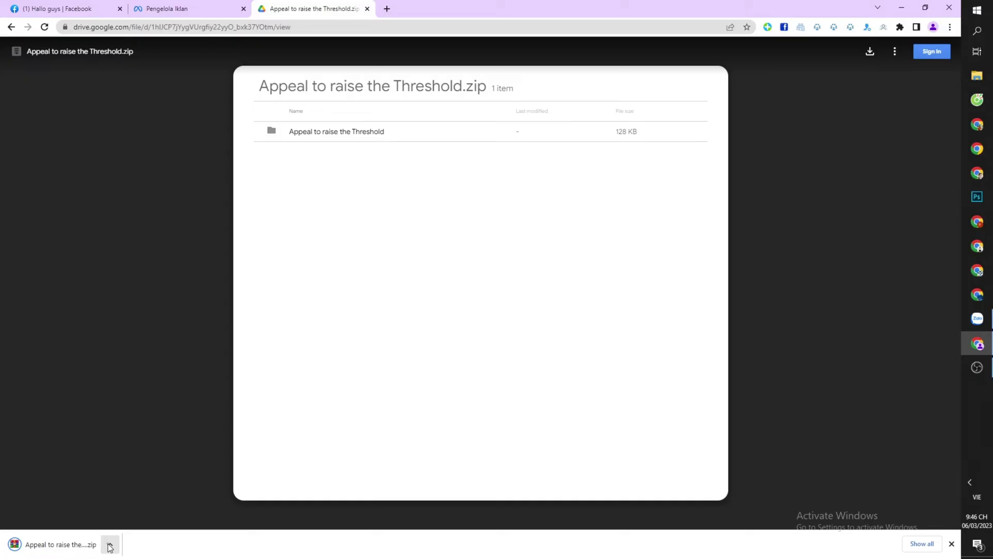
# Show the downloaded zip file in its folder, with File Explorer in a smaller window over the browser.
pyautogui.click(110, 544)
pyautogui.click(110, 544)
pyautogui.click(109, 544)
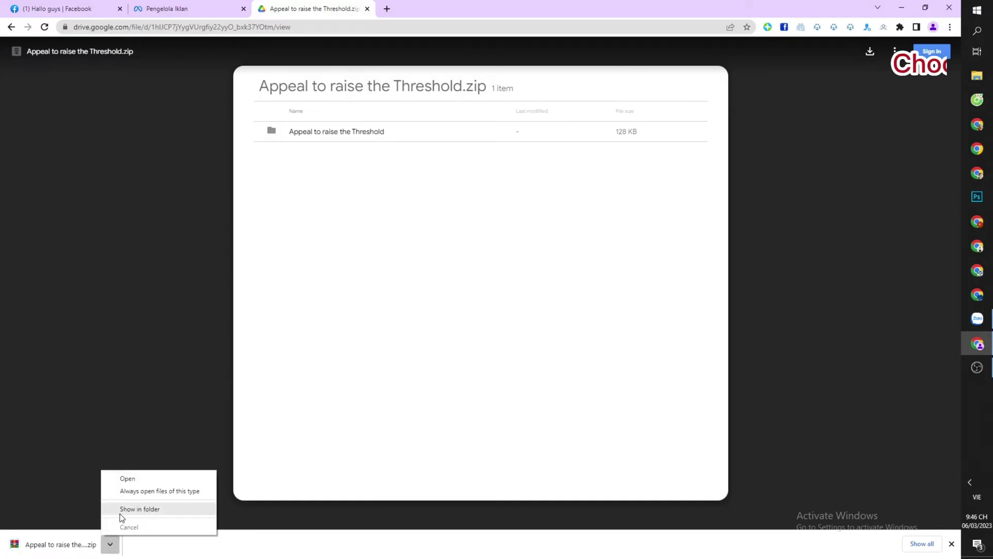
pyautogui.click(136, 508)
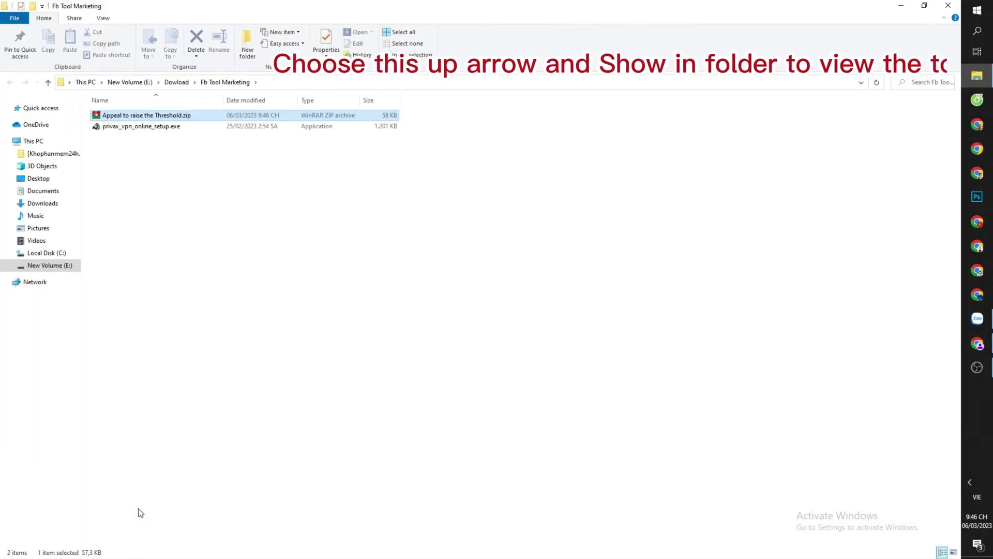
pyautogui.click(924, 6)
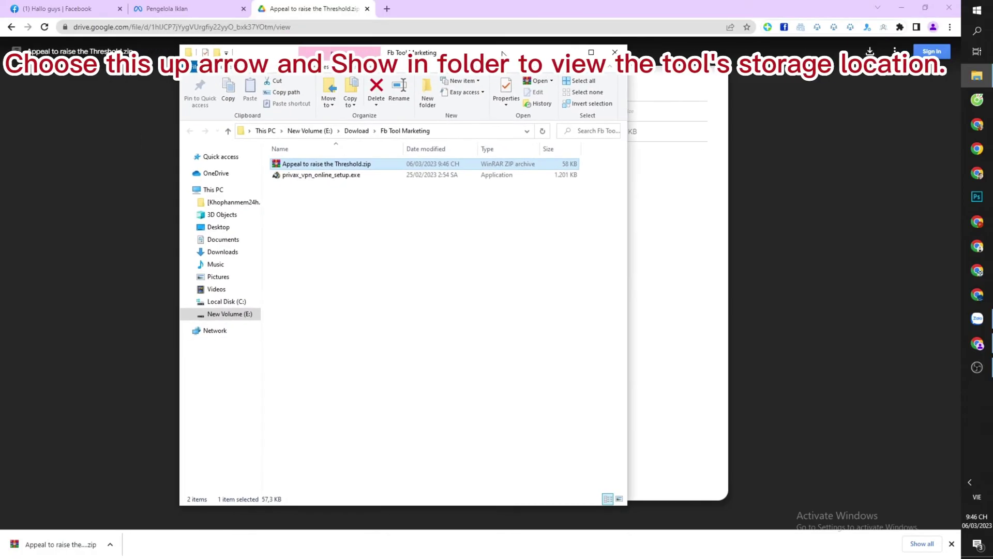
pyautogui.moveTo(503, 53); pyautogui.dragTo(639, 152)
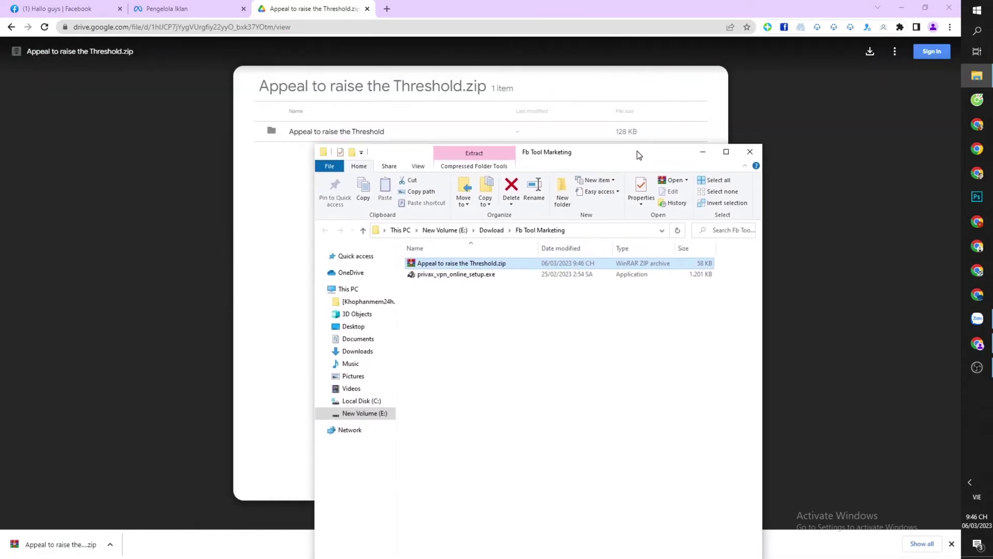
# Extract Appeal to raise the Threshold.zip into the current folder and minimize the File Explorer window.
pyautogui.rightClick(464, 263)
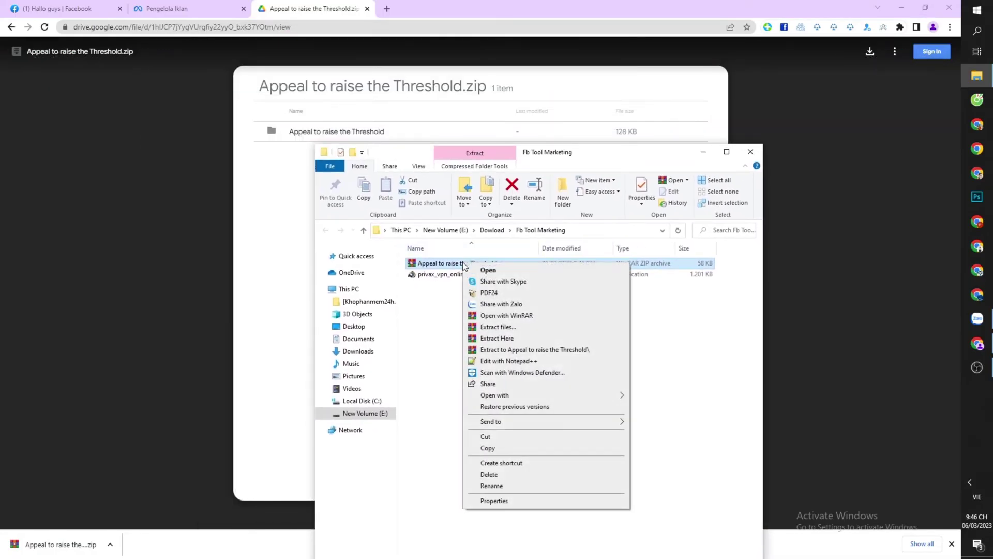
pyautogui.click(493, 339)
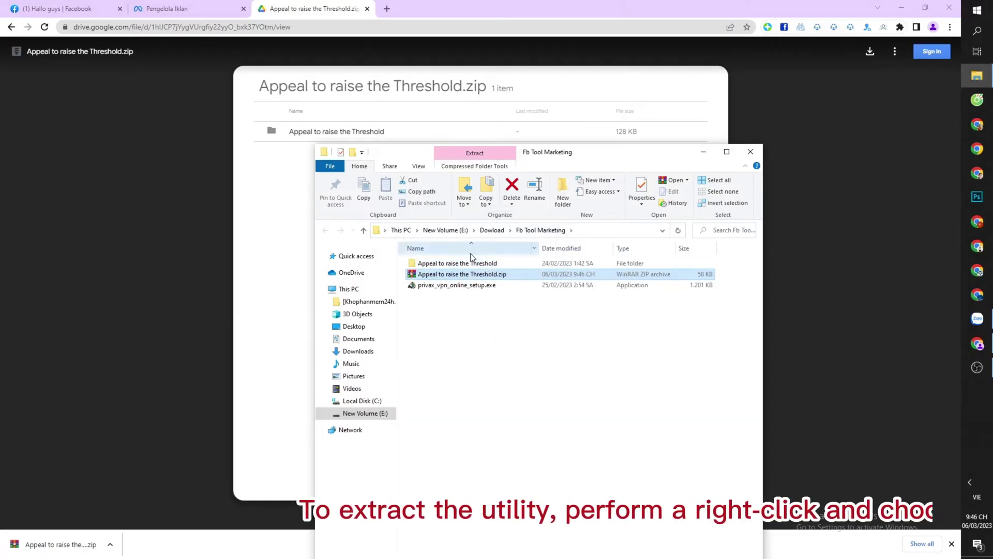
pyautogui.click(700, 151)
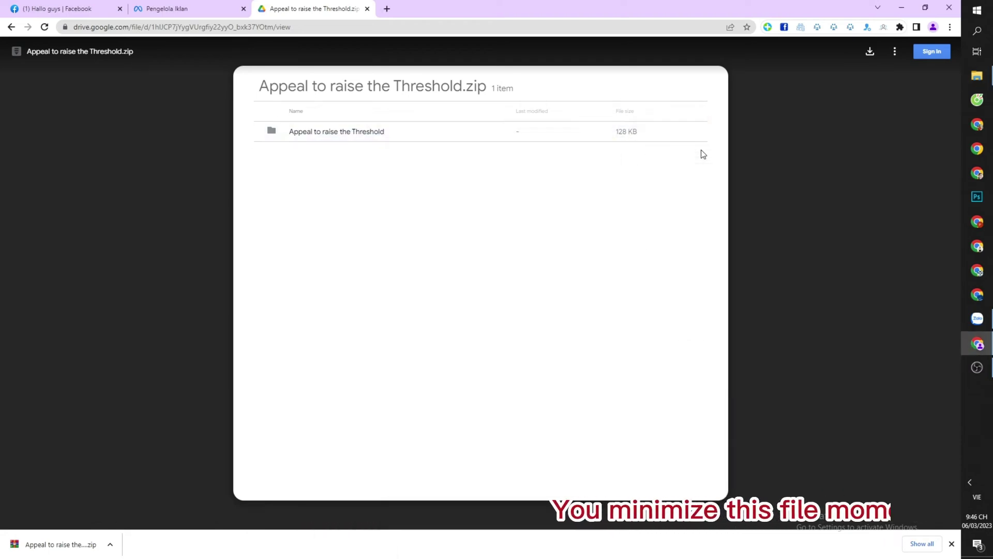
# Open the browser's extension management page and make sure Developer mode is enabled.
pyautogui.click(89, 6)
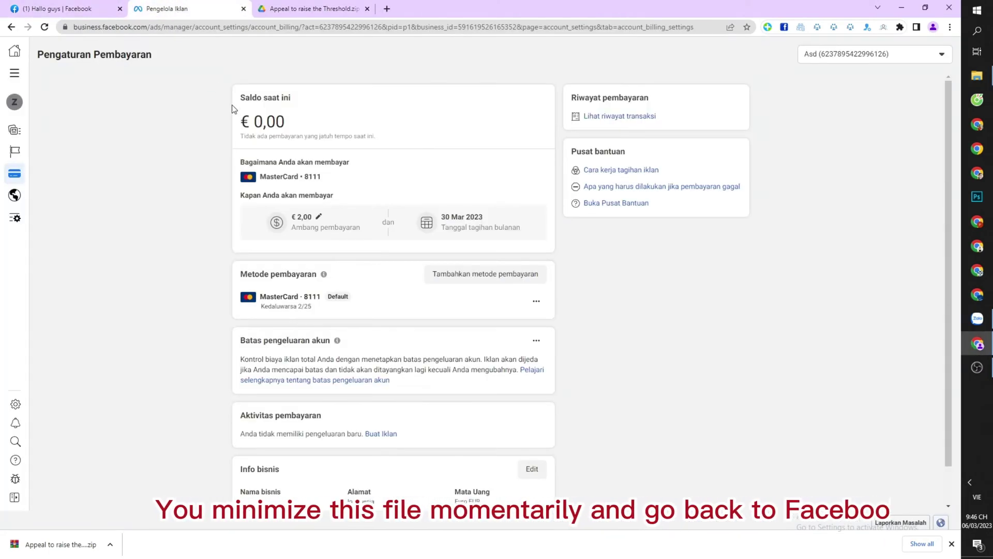
pyautogui.click(170, 8)
pyautogui.click(949, 27)
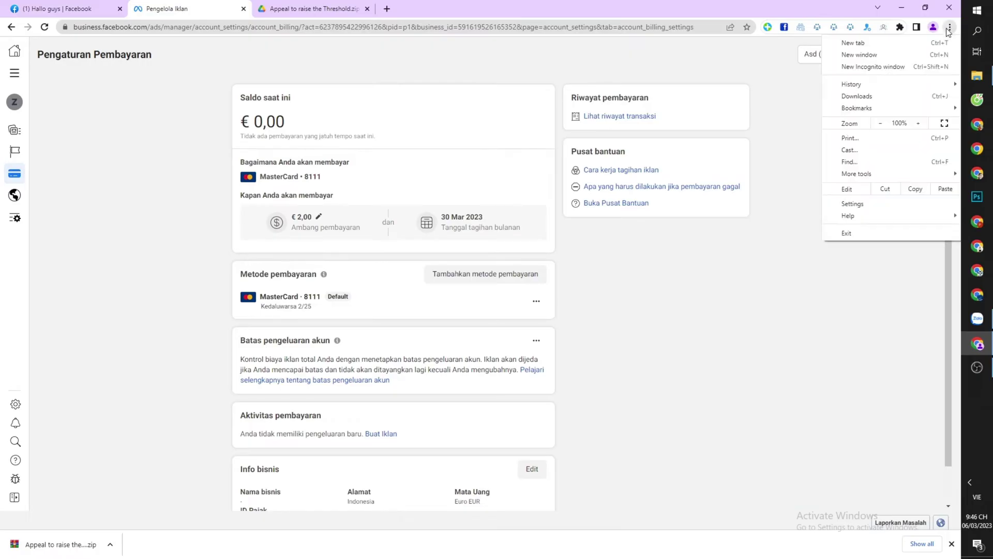
pyautogui.click(950, 27)
pyautogui.click(950, 27)
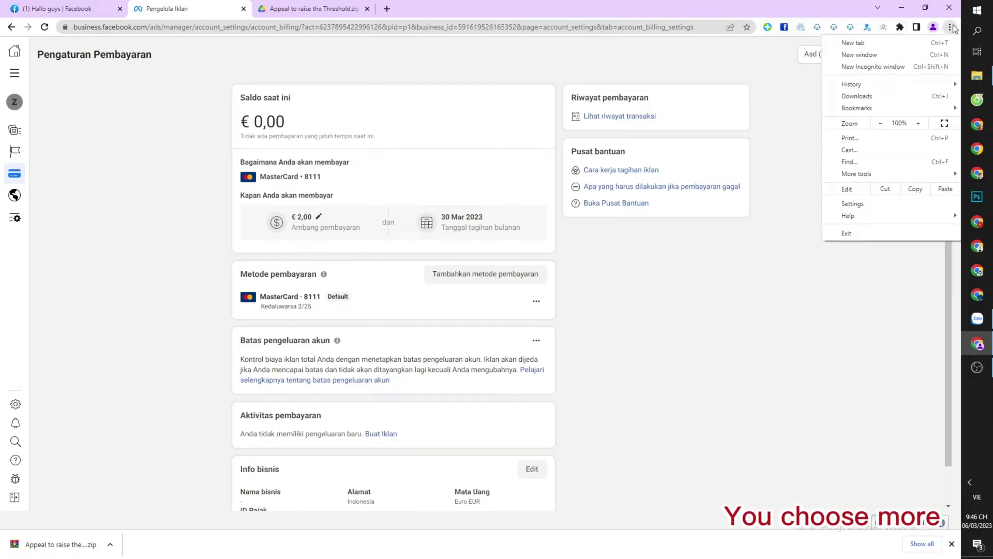
pyautogui.moveTo(876, 175)
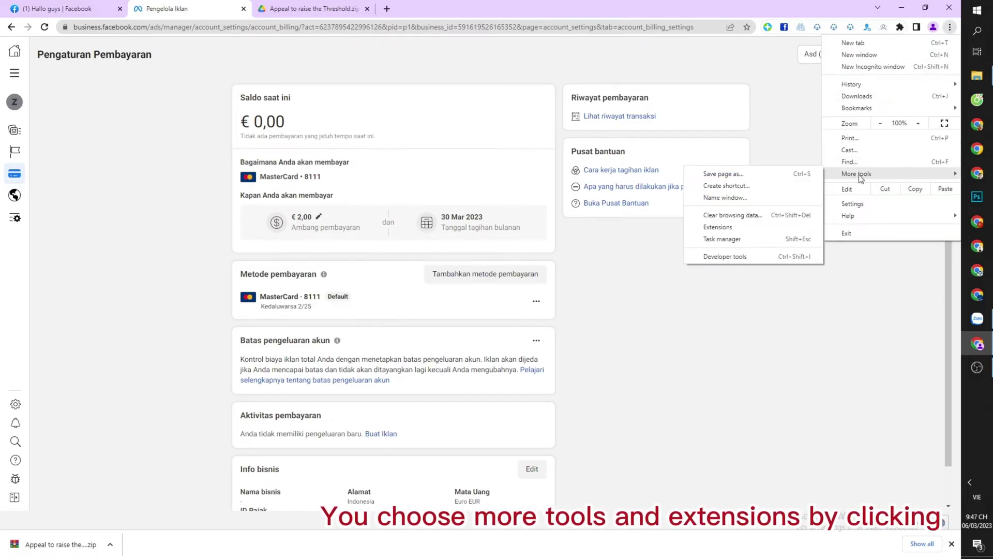
pyautogui.click(743, 227)
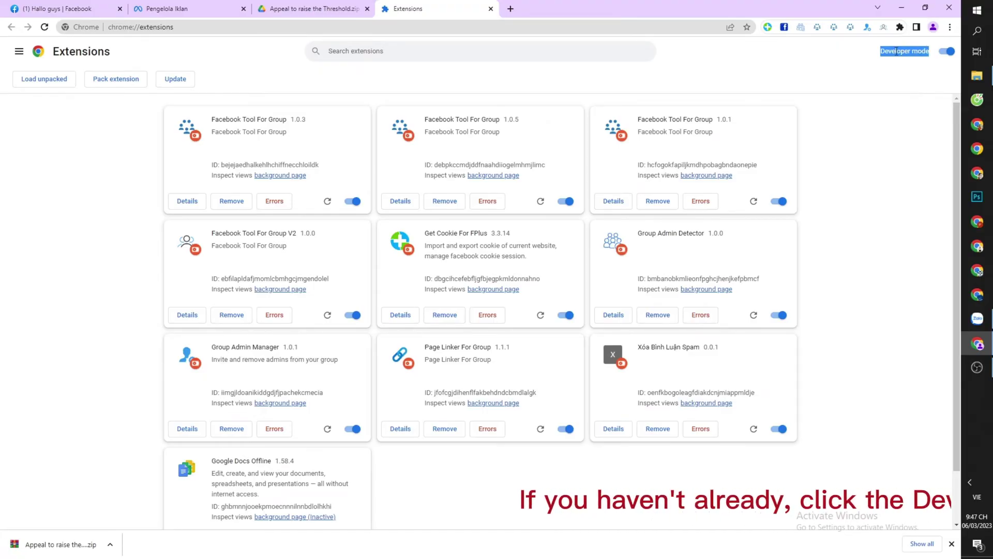
pyautogui.click(945, 52)
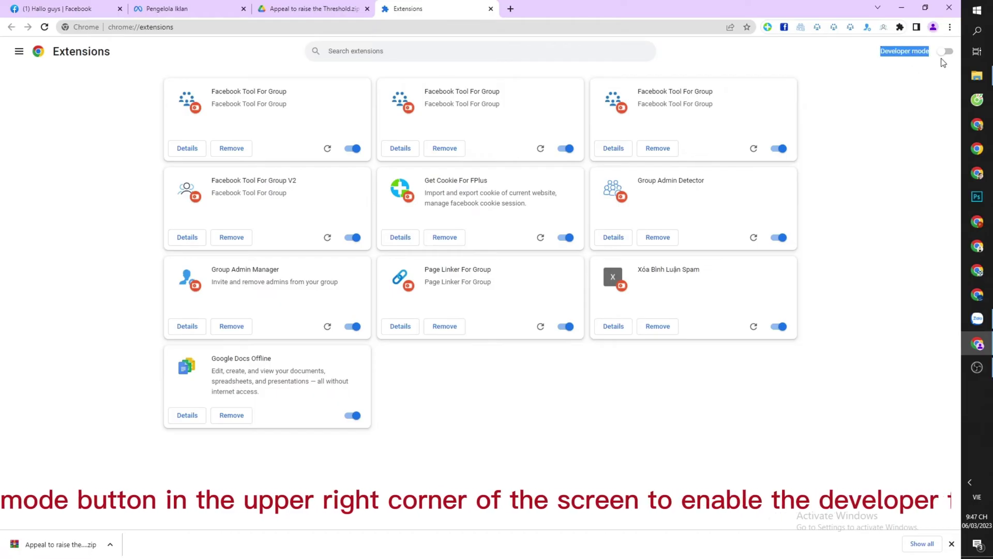
pyautogui.click(945, 54)
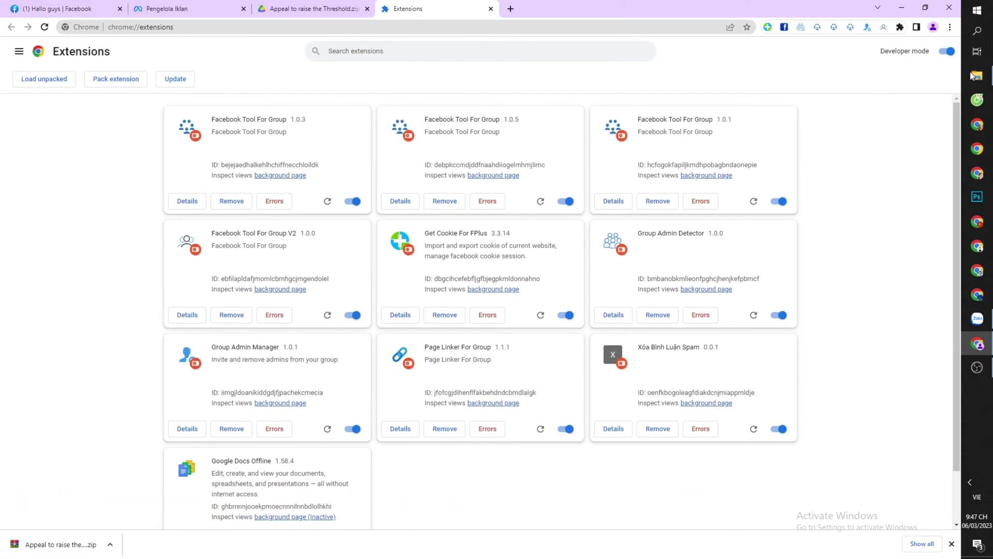
# Install the extracted Appeal to raise the Threshold folder from File Explorer as an unpacked browser extension.
pyautogui.click(975, 76)
pyautogui.moveTo(548, 165); pyautogui.dragTo(612, 334)
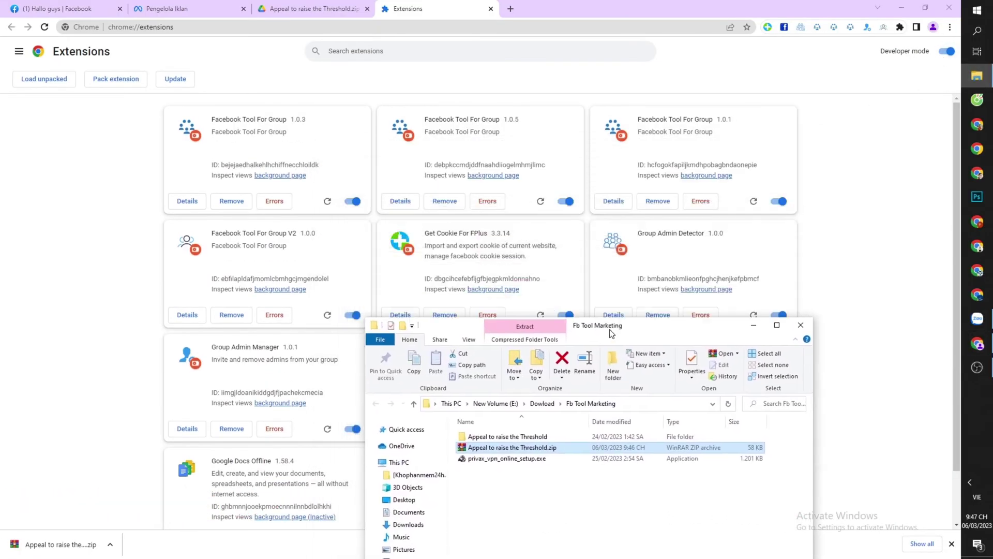
pyautogui.click(506, 438)
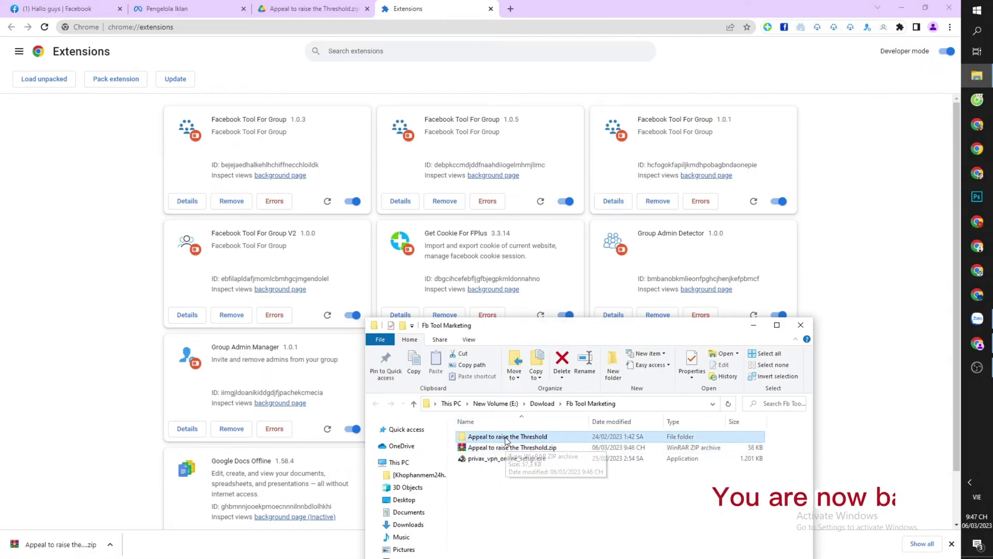
pyautogui.moveTo(506, 437); pyautogui.dragTo(487, 206)
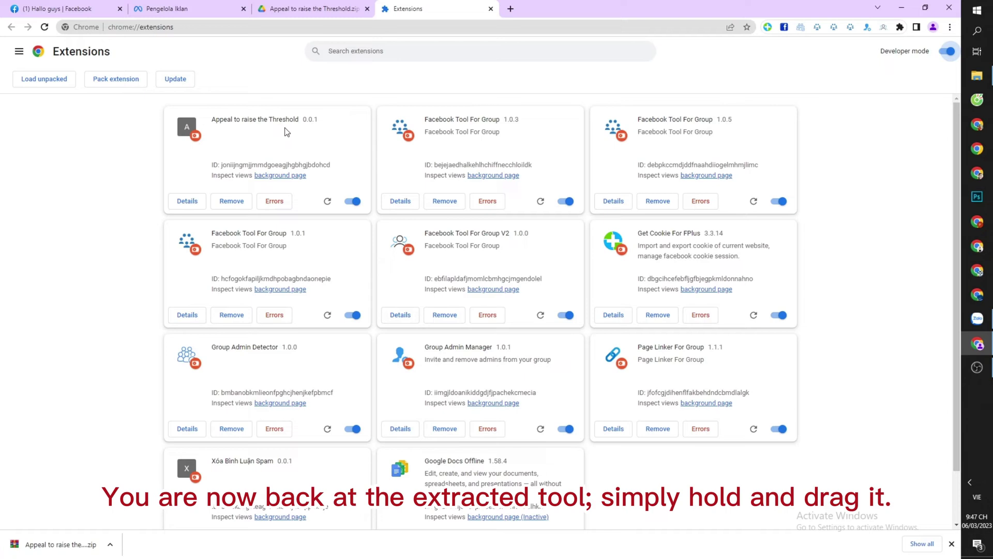
pyautogui.moveTo(214, 119); pyautogui.dragTo(244, 119)
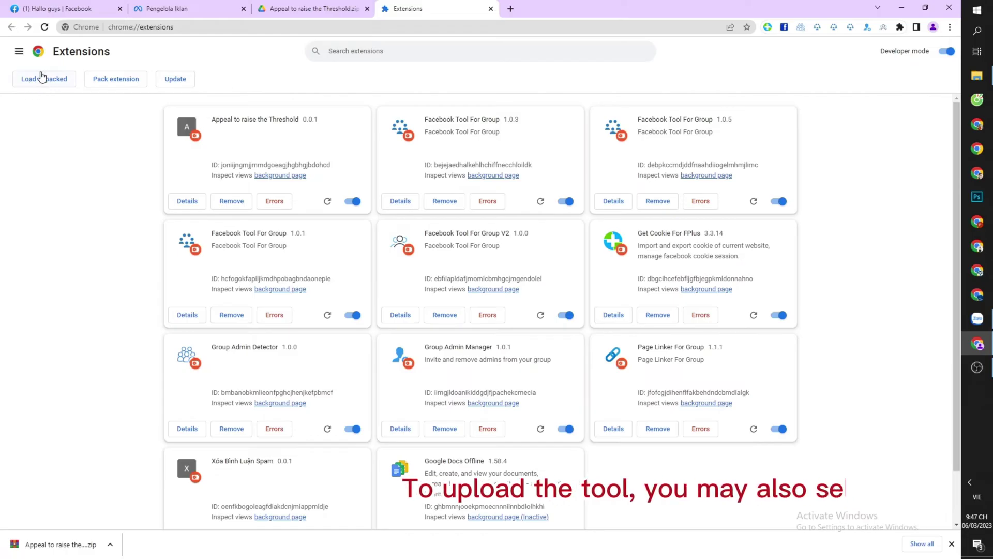
# From the ad account's payment settings page, pin the Appeal to raise the Threshold extension and open its page.
pyautogui.click(165, 8)
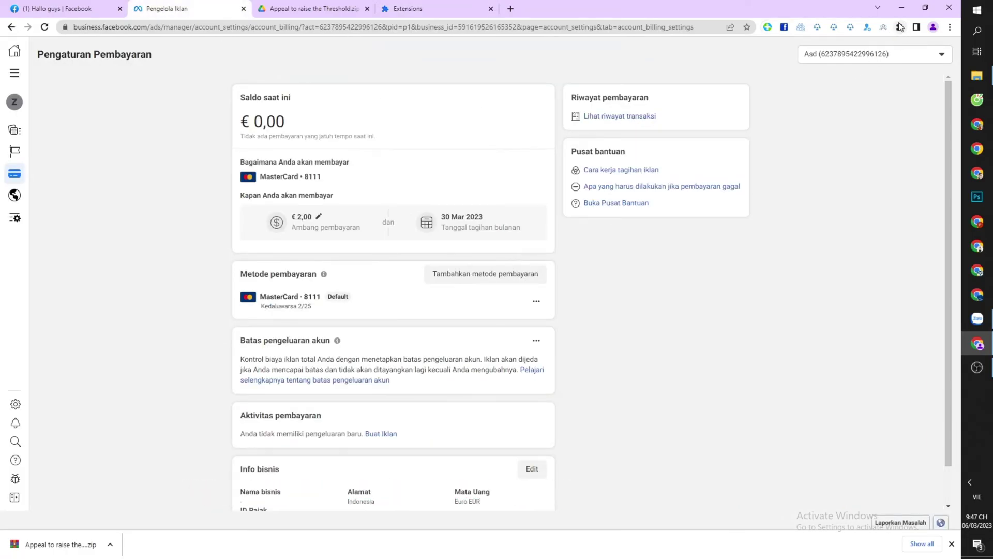
pyautogui.click(900, 28)
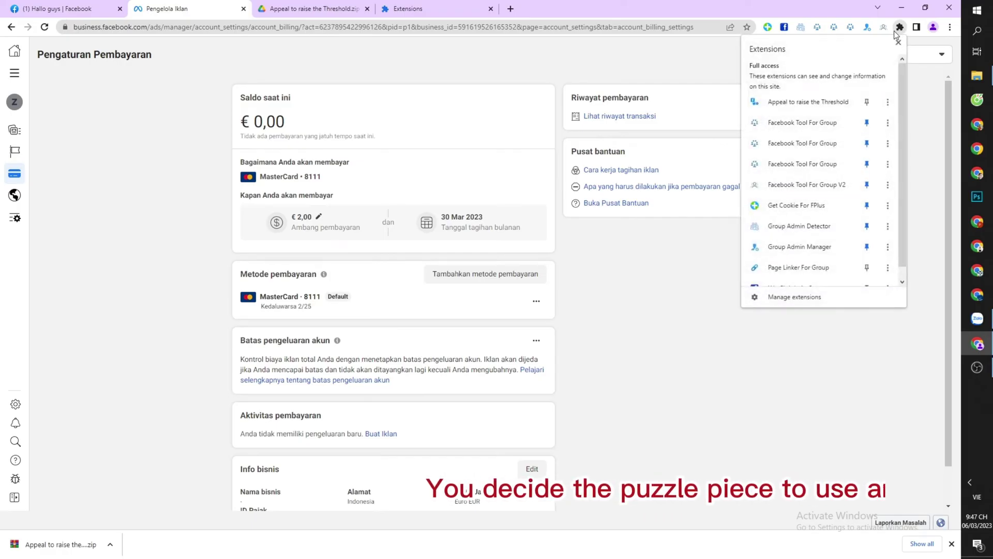
pyautogui.click(867, 101)
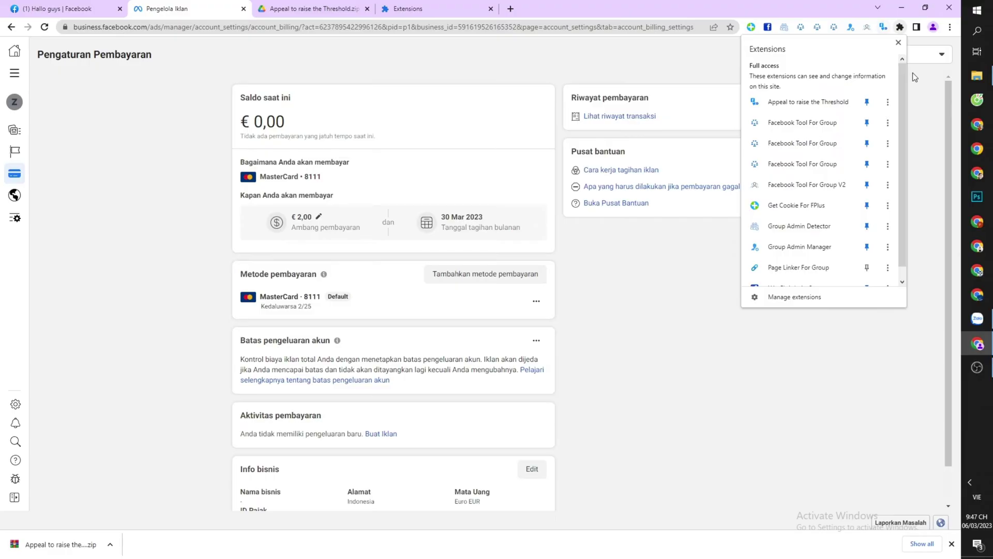
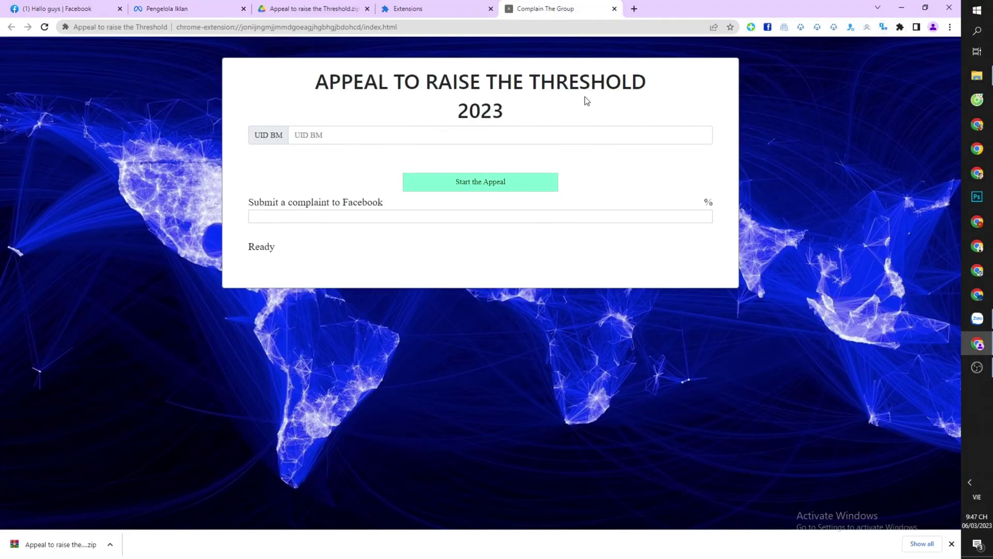
pyautogui.moveTo(313, 84); pyautogui.dragTo(516, 105)
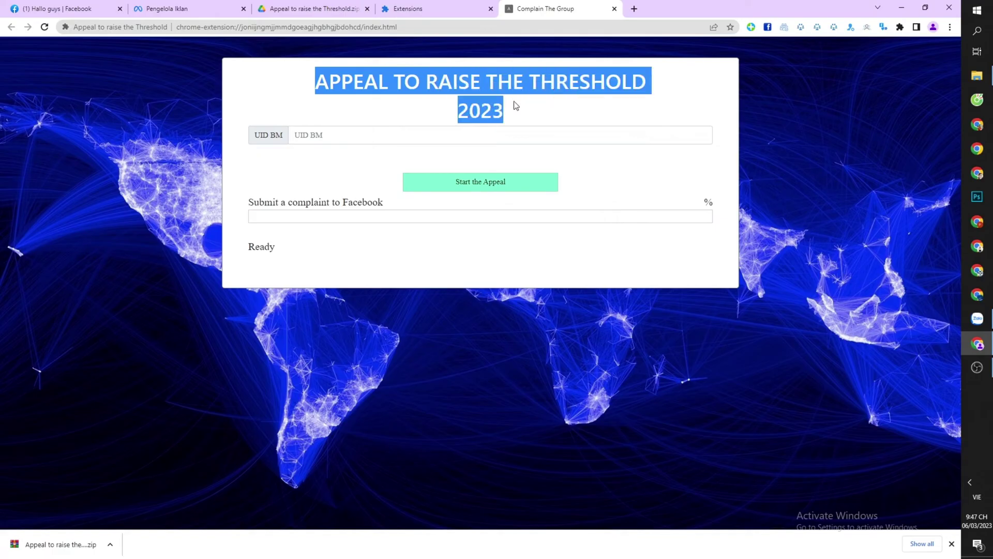
# Copy the business ID from the ad account's payment settings URL and enter it as the UID BM on the extension page.
pyautogui.click(458, 106)
pyautogui.doubleClick(462, 98)
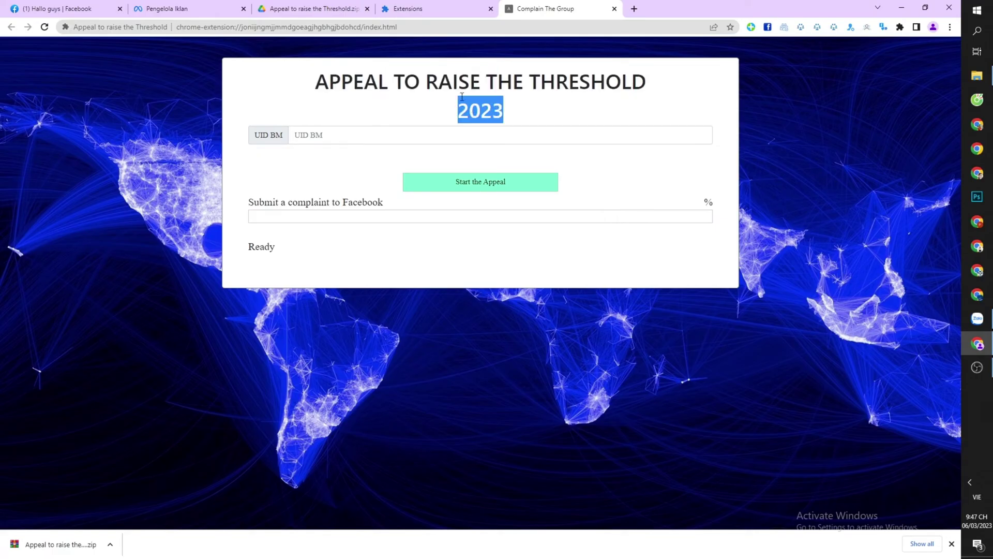
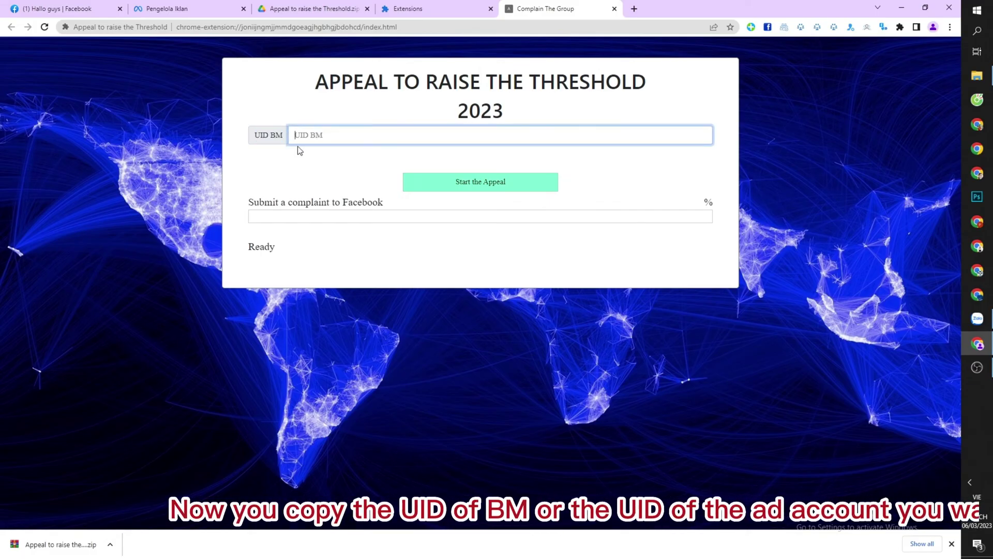
pyautogui.click(205, 10)
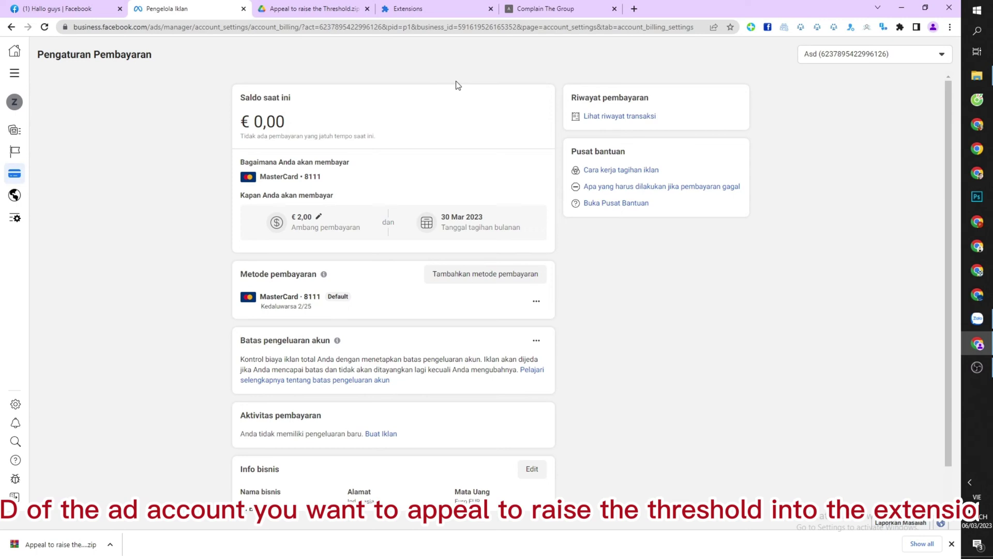
pyautogui.doubleClick(489, 27)
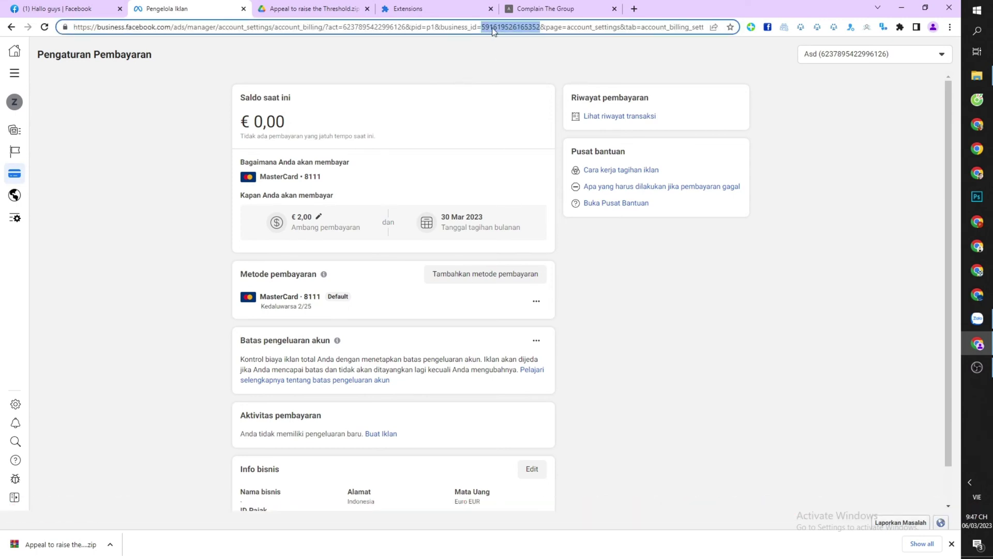
pyautogui.rightClick(500, 36)
pyautogui.click(525, 85)
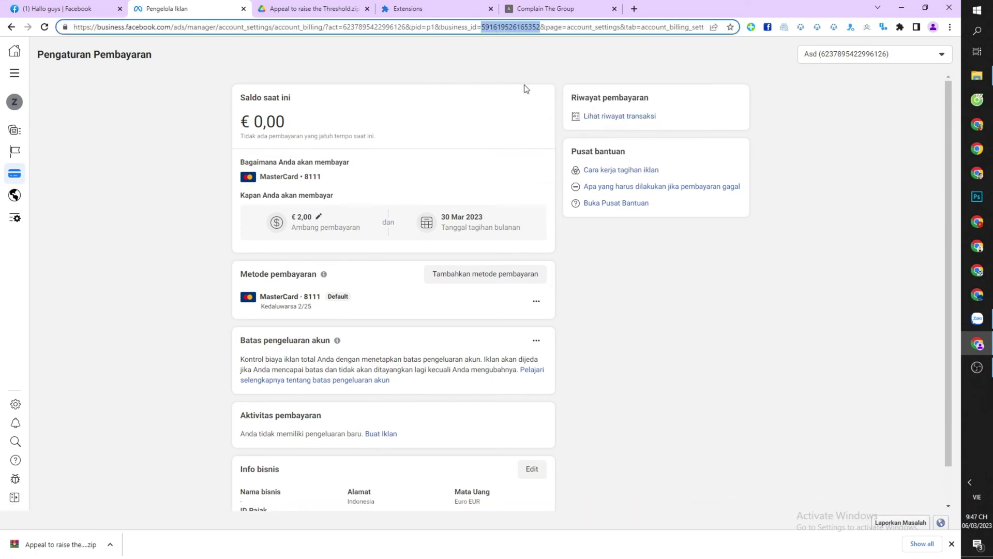
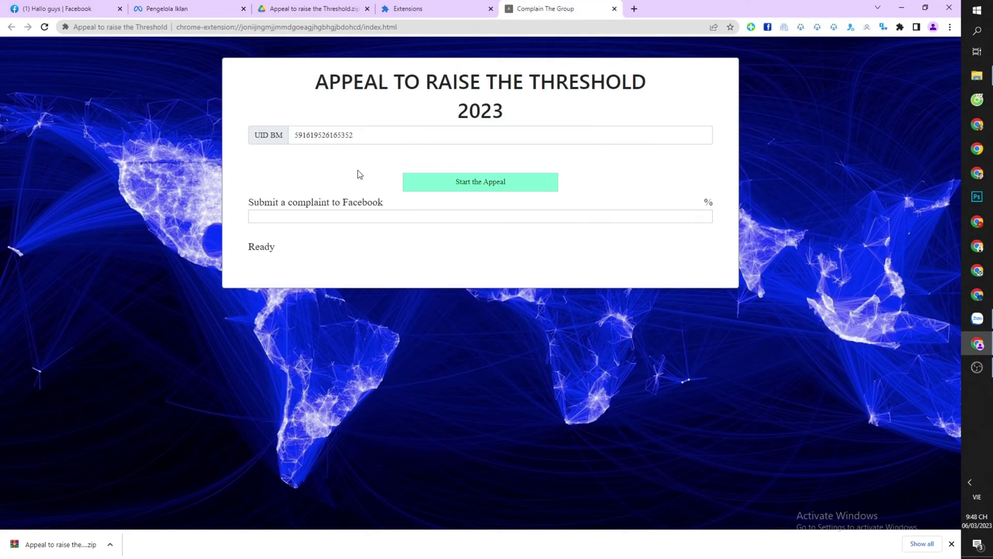
# Start the appeal for the entered UID BM and review its result message once processing ends.
pyautogui.click(485, 186)
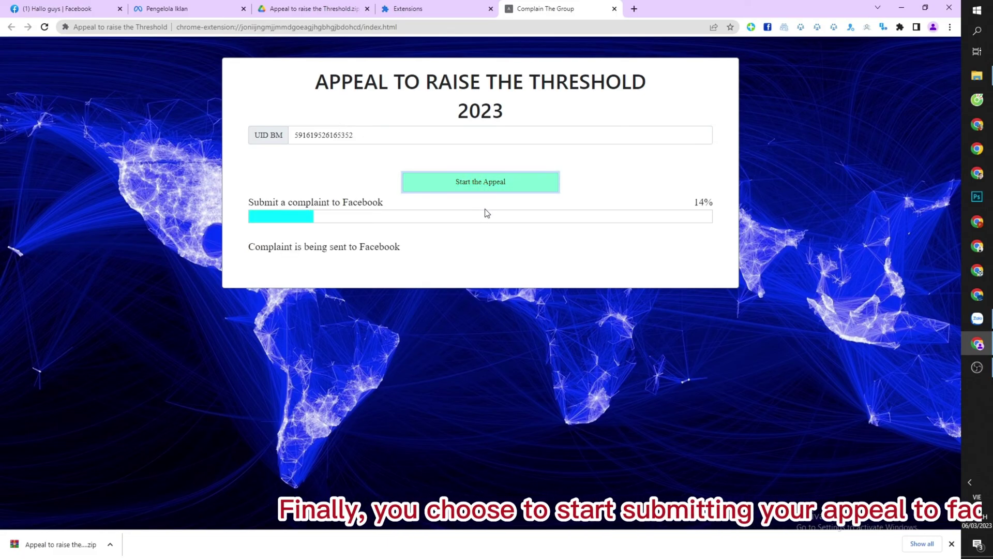
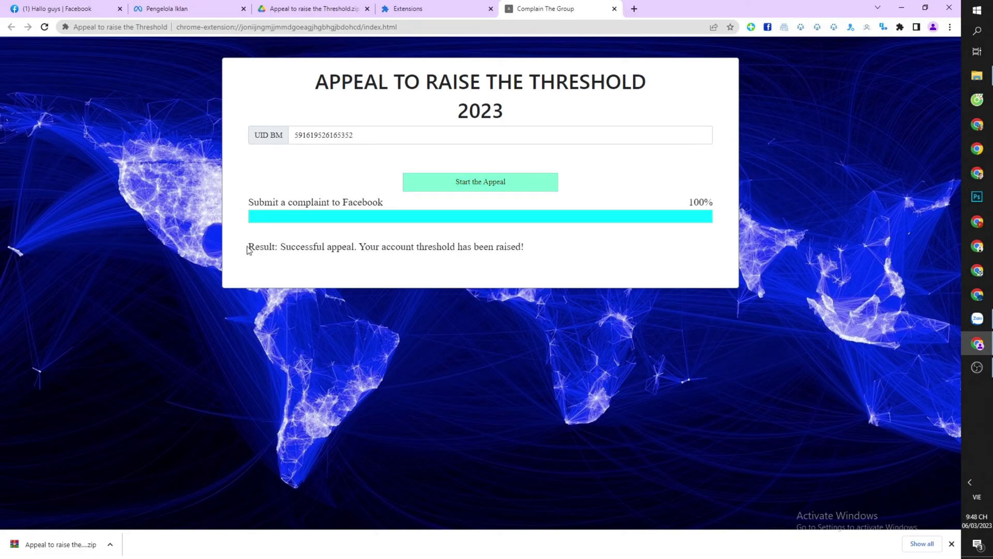
pyautogui.moveTo(248, 250); pyautogui.dragTo(453, 246)
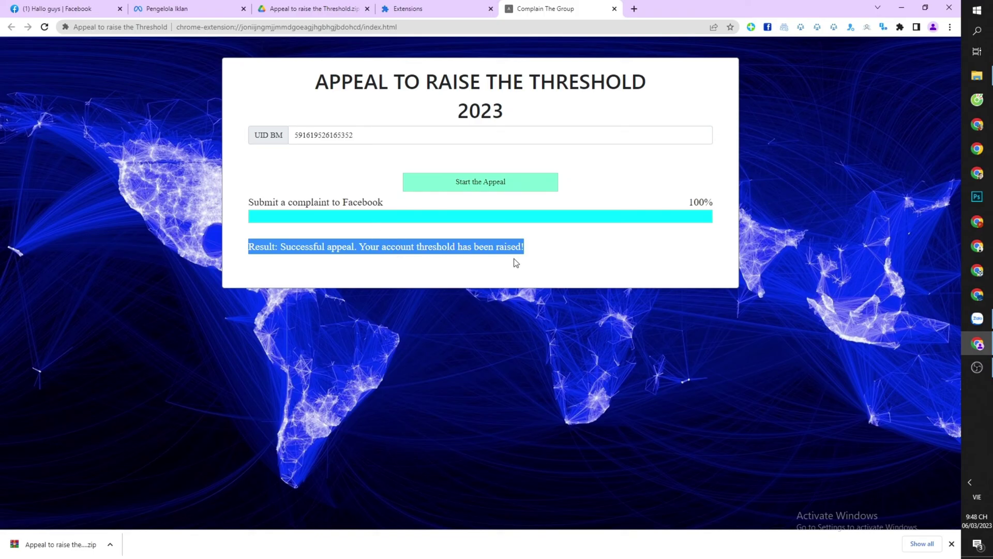
pyautogui.click(543, 255)
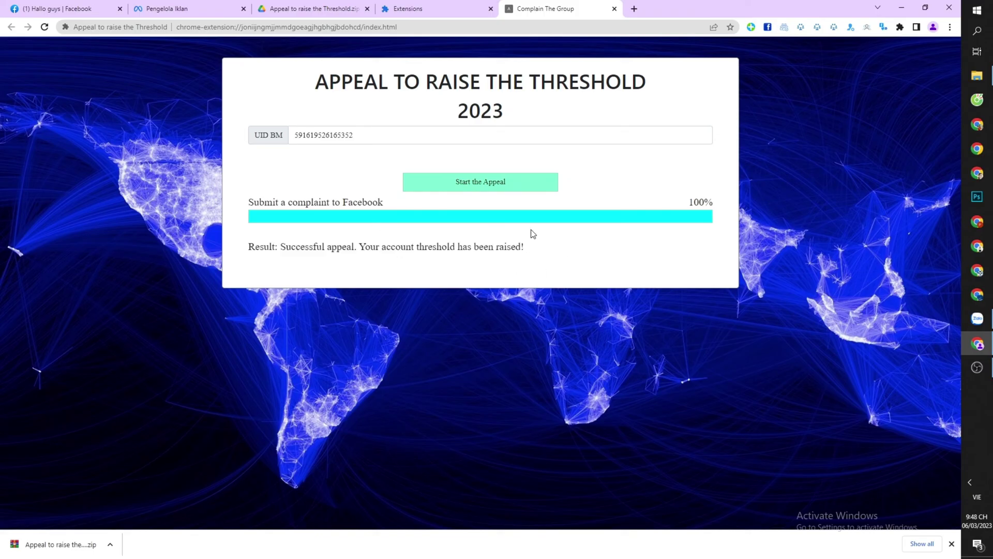
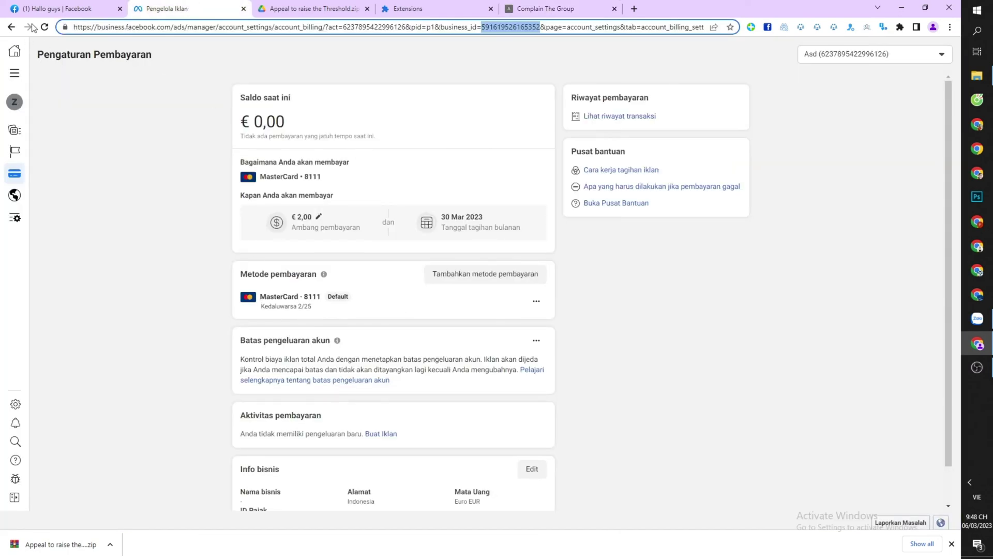
# Return to the ad account's payment settings page and examine the payment threshold and the card used for payment.
pyautogui.click(291, 218)
pyautogui.moveTo(291, 215); pyautogui.dragTo(315, 218)
pyautogui.click(374, 197)
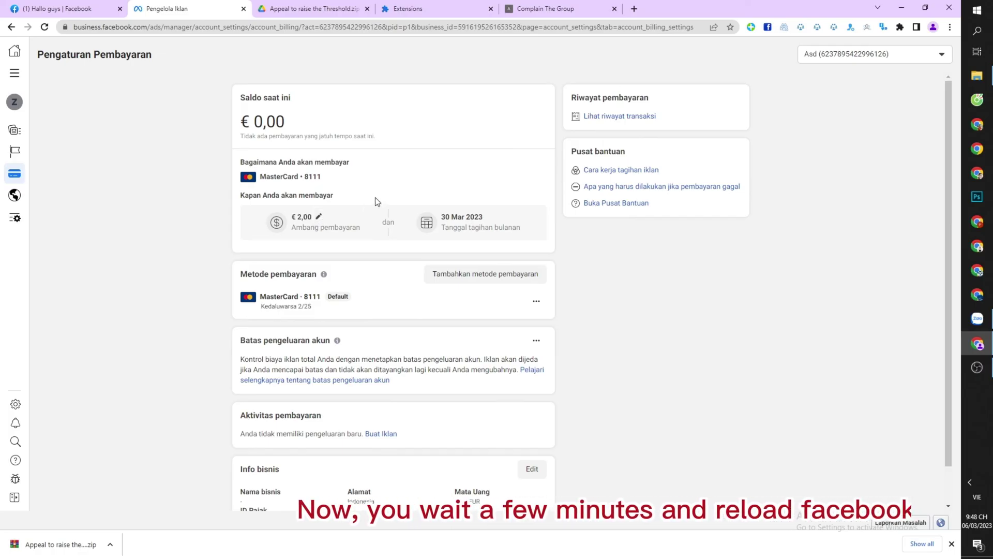
pyautogui.moveTo(260, 175); pyautogui.dragTo(335, 176)
pyautogui.click(334, 179)
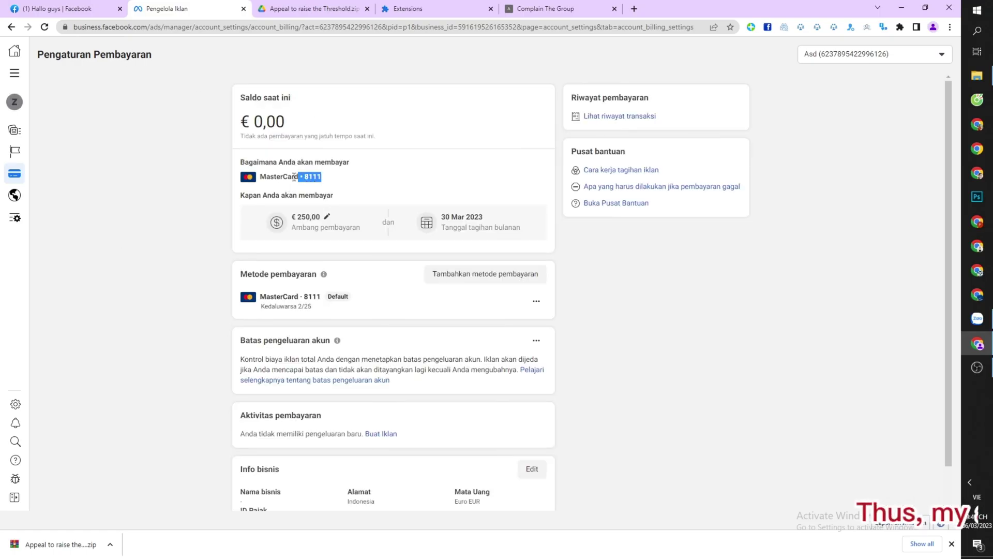
# Examine the payment threshold again, along with the default payment method and the monthly billing date.
pyautogui.click(357, 185)
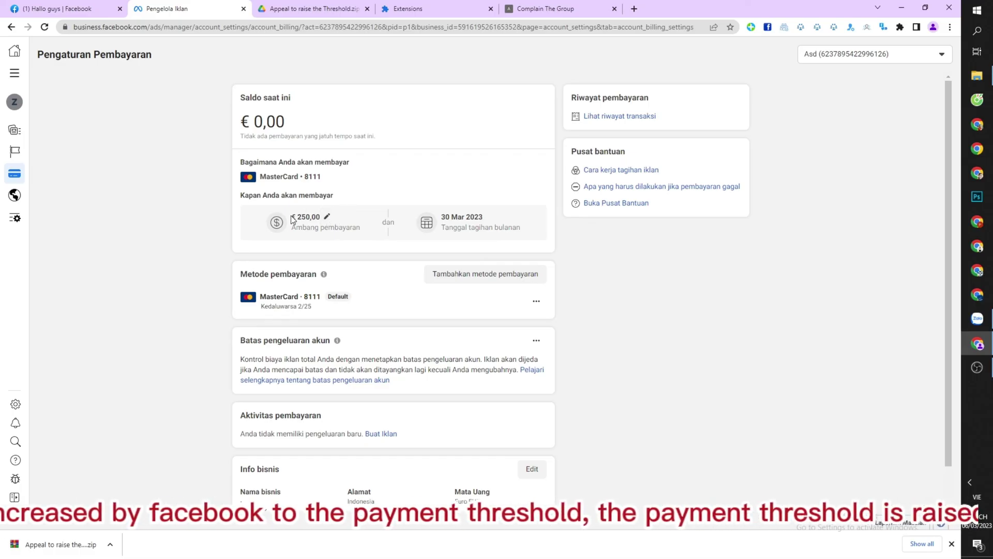
pyautogui.moveTo(307, 214); pyautogui.dragTo(341, 216)
pyautogui.click(361, 194)
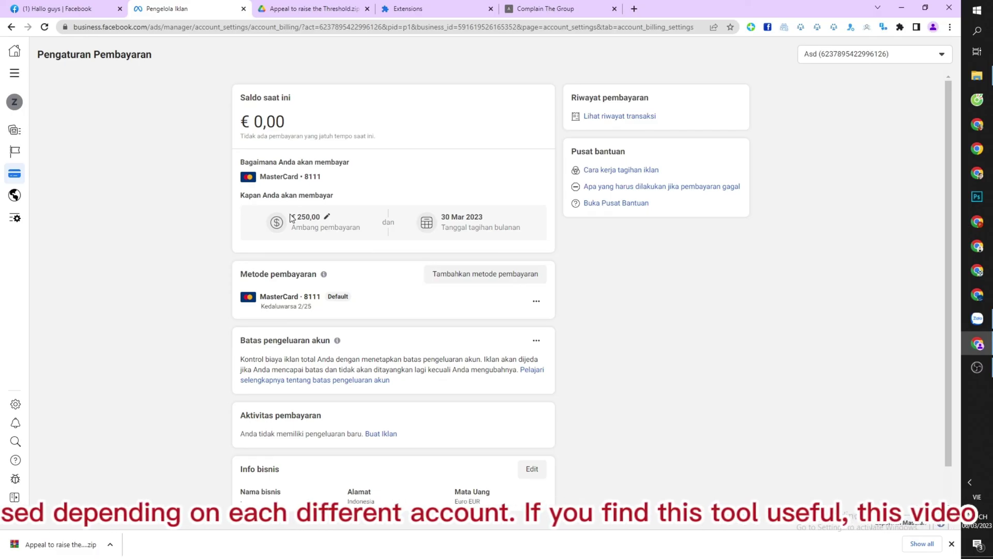
pyautogui.moveTo(314, 215); pyautogui.dragTo(328, 218)
pyautogui.click(389, 199)
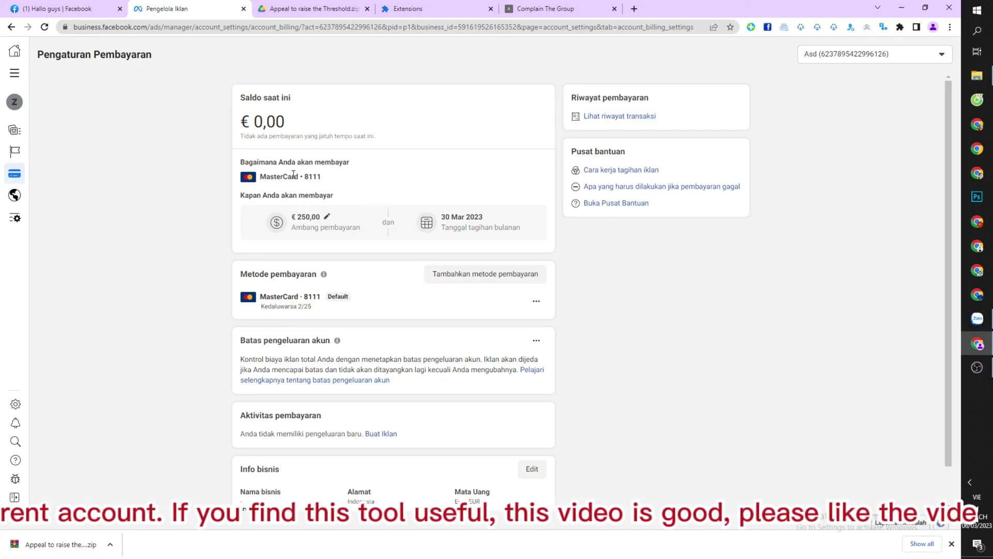
pyautogui.moveTo(296, 296); pyautogui.dragTo(391, 294)
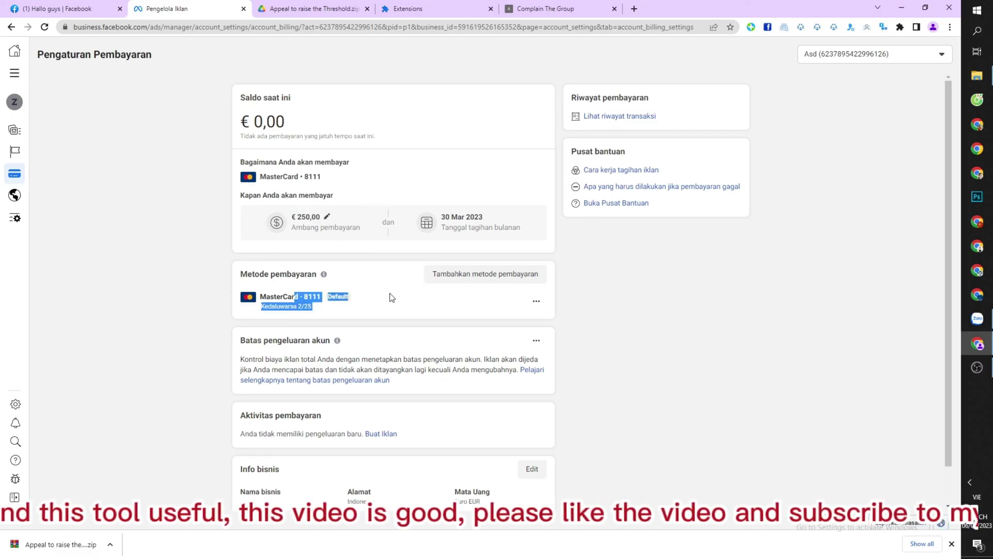
pyautogui.click(398, 283)
pyautogui.moveTo(442, 215); pyautogui.dragTo(509, 211)
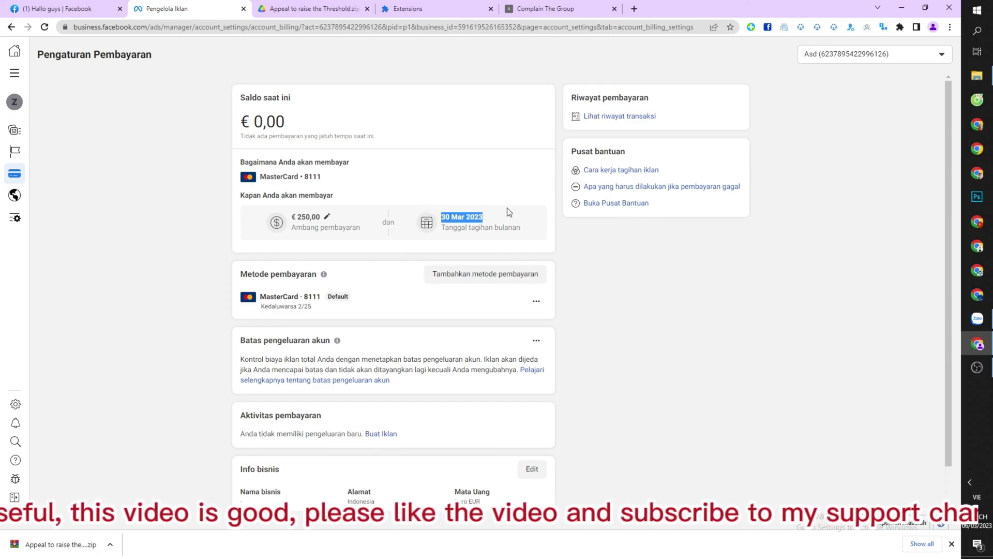